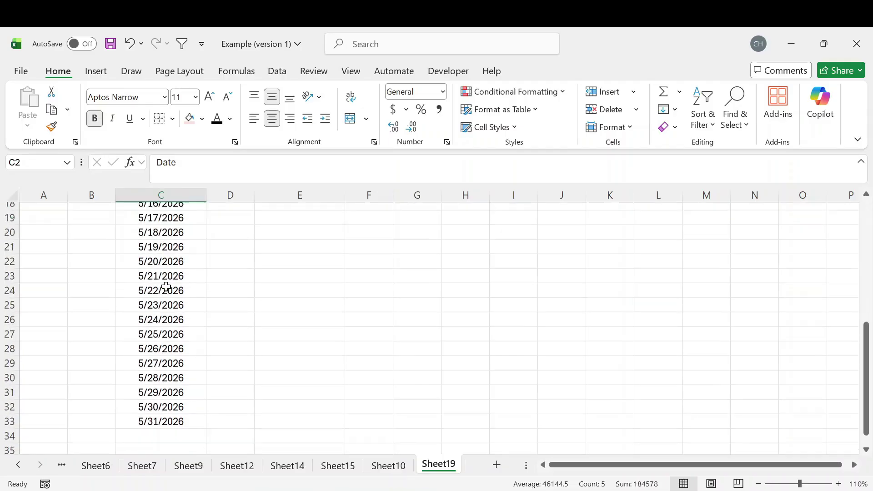
Examine the date list in column C down to row 33 and the empty Date column E beside it.
left_click(173, 369)
scroll(173, 350, "up", 7)
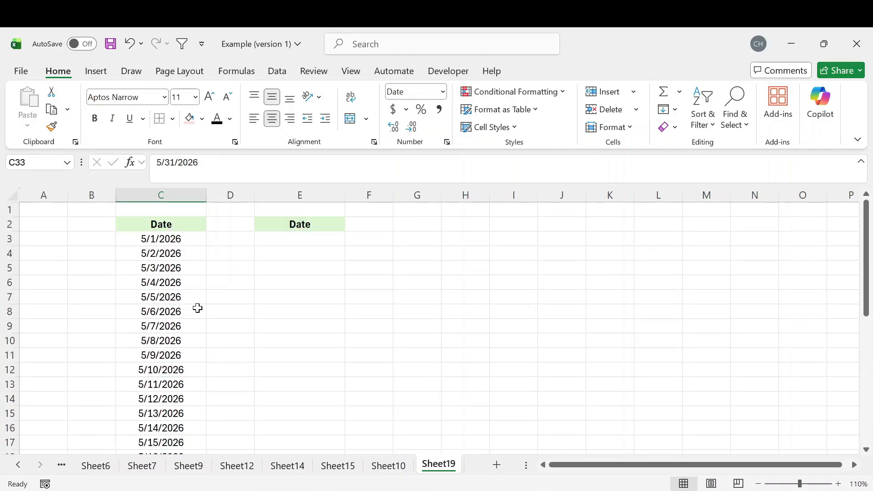
left_click_drag(169, 240, 177, 415)
scroll(177, 415, "down", 2)
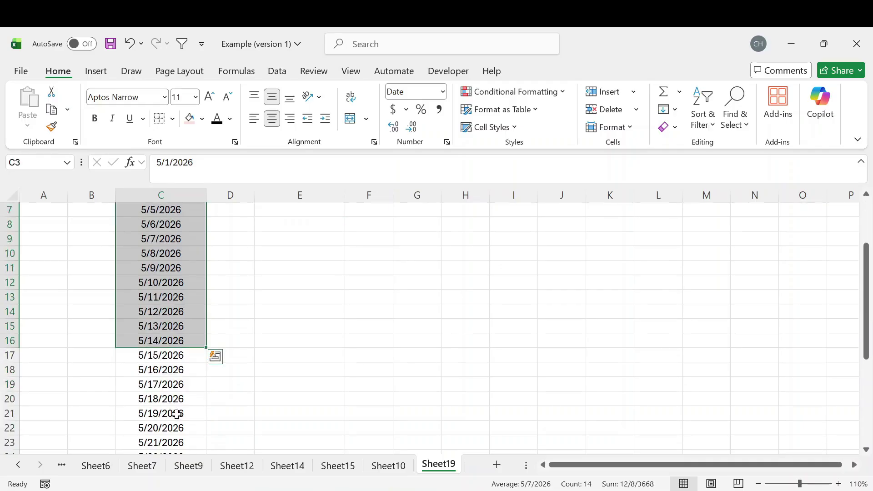
scroll(270, 280, "up", 2)
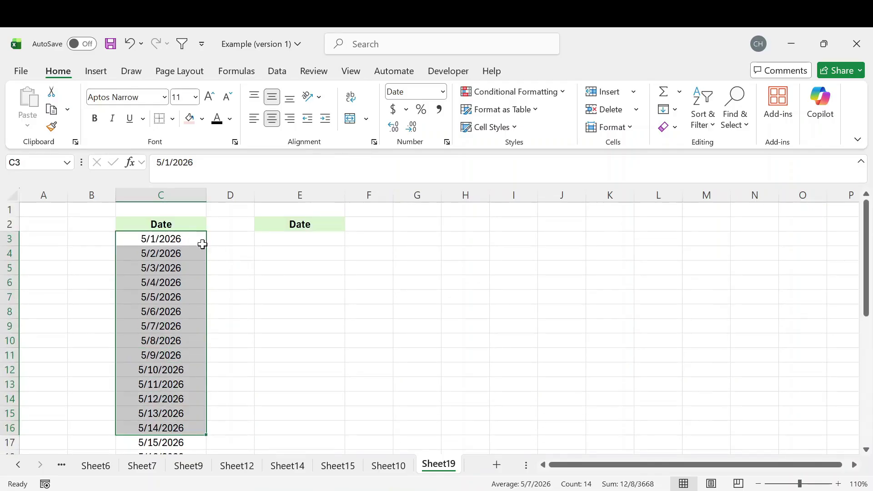
left_click(288, 242)
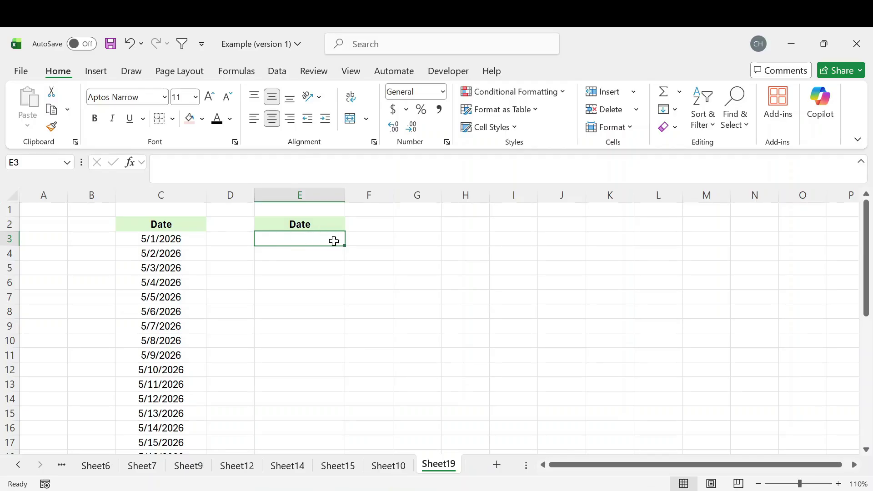
left_click(276, 252)
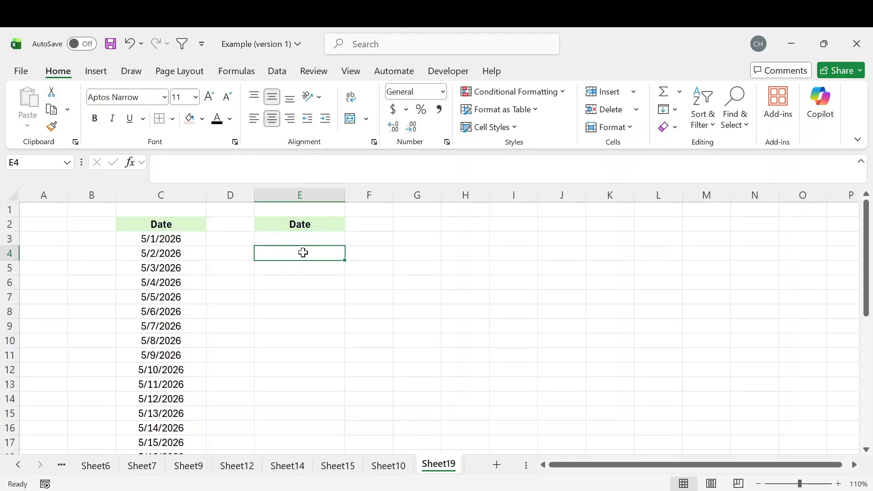
left_click(283, 267)
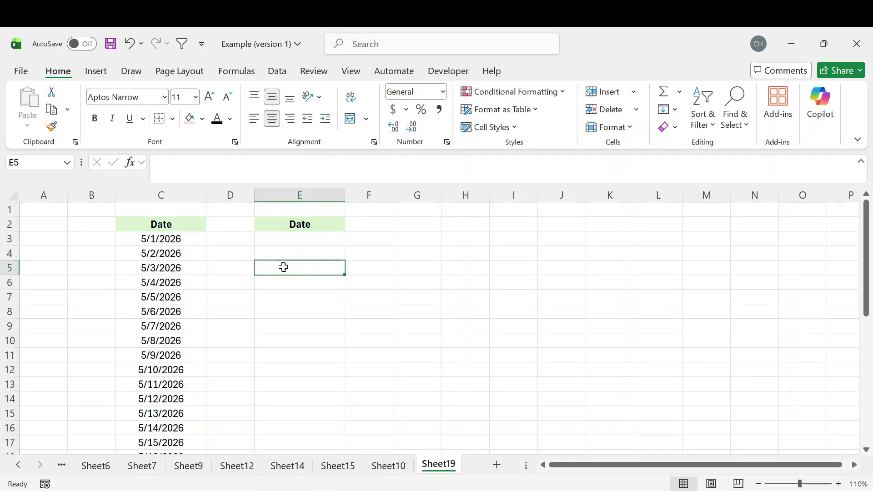
left_click(280, 290)
scroll(306, 315, "down", 8)
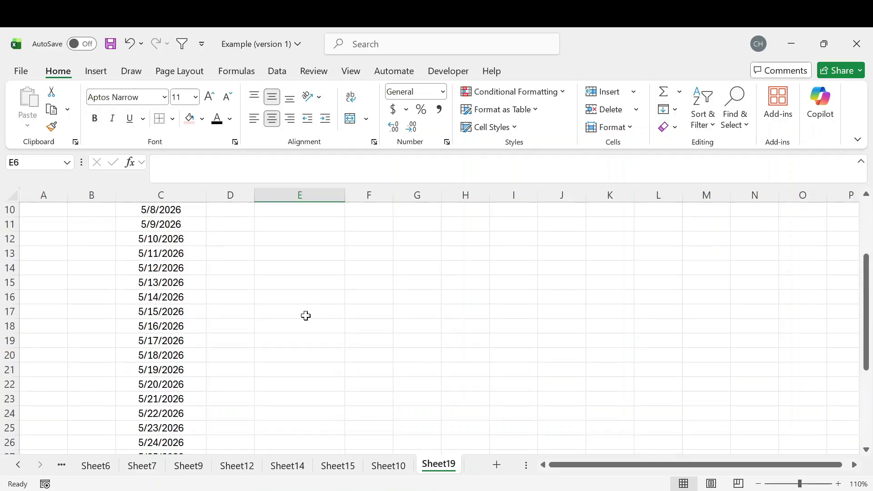
left_click(273, 330)
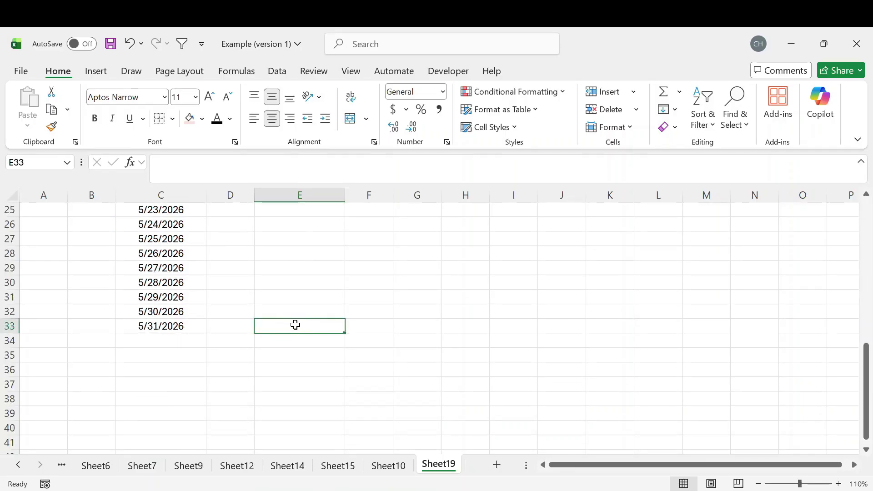
scroll(298, 321, "up", 8)
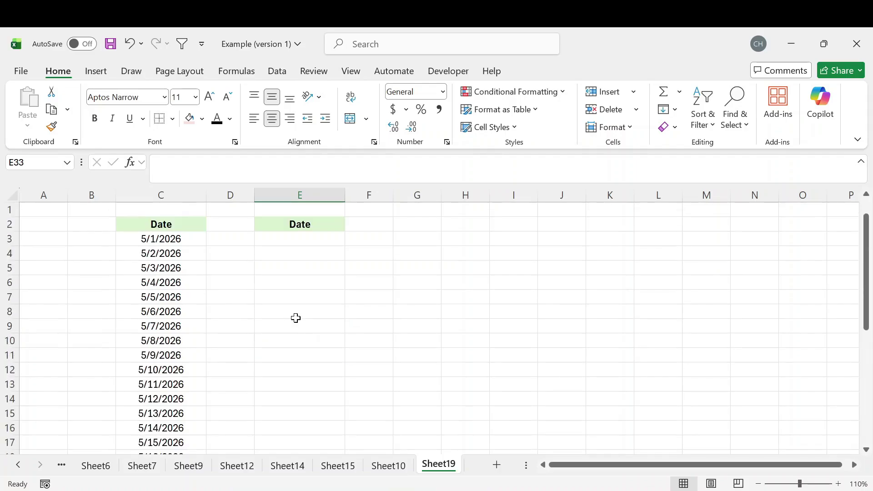
Copy the dates from C3:C33 and paste them into column E starting at E3.
left_click(184, 242)
key("ctrl+shift+Down")
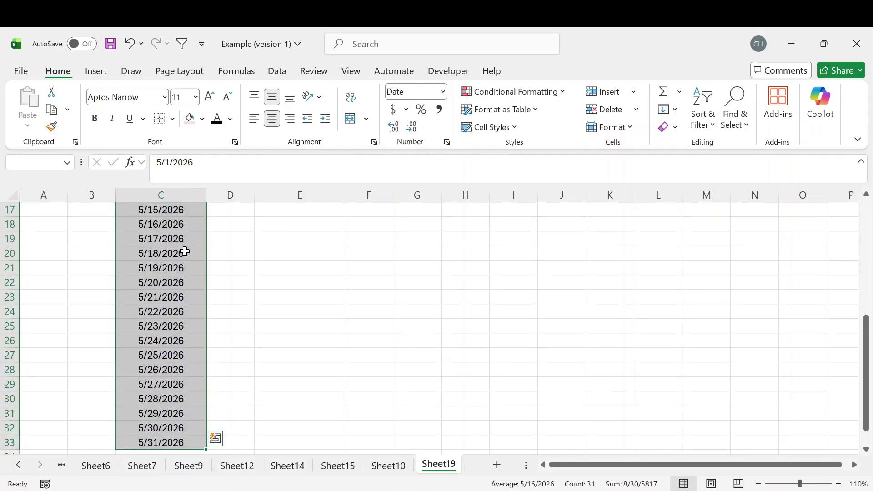
key("ctrl+c")
scroll(248, 277, "up", 5)
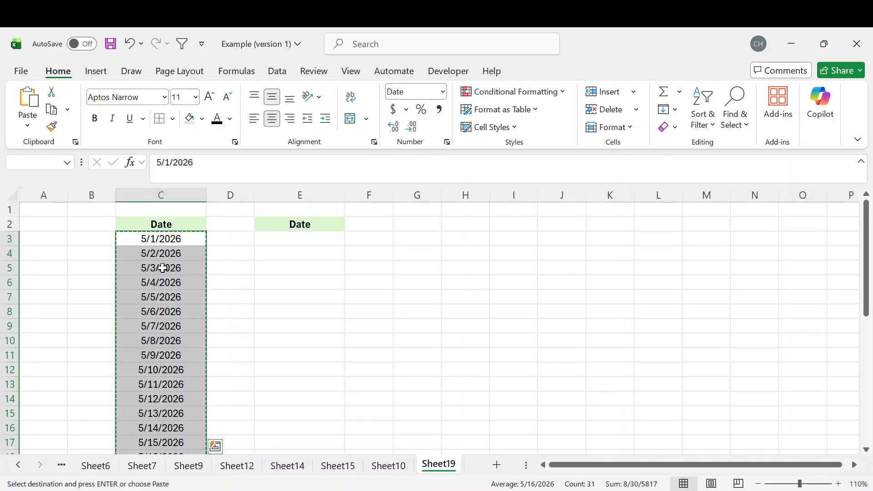
right_click(309, 239)
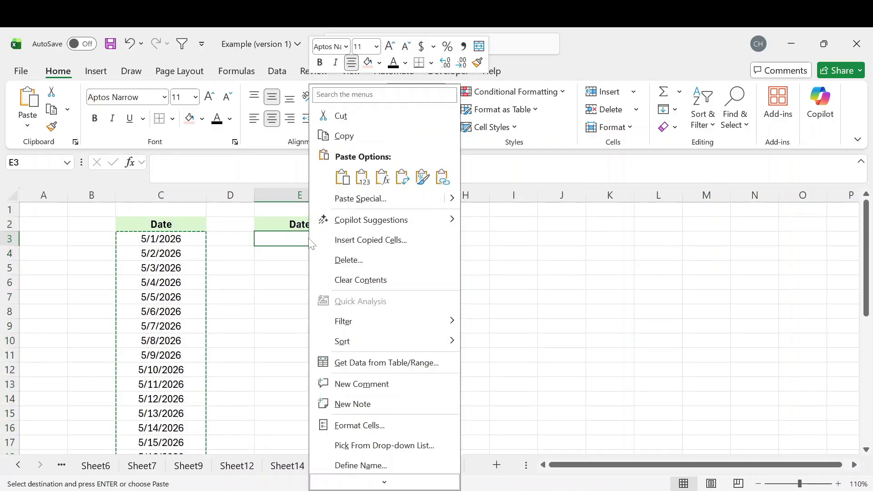
left_click(291, 238)
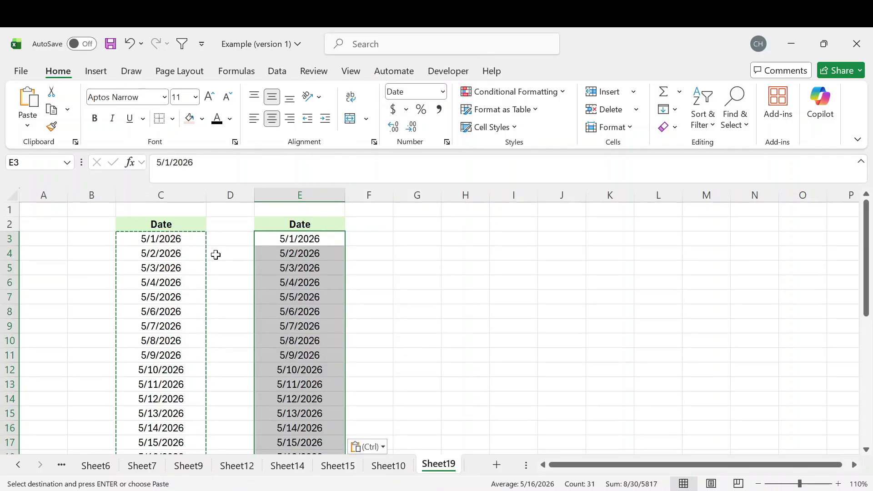
Fill a helper number series from 1 to 31 beside the copied dates in F3:F33.
left_click(371, 239)
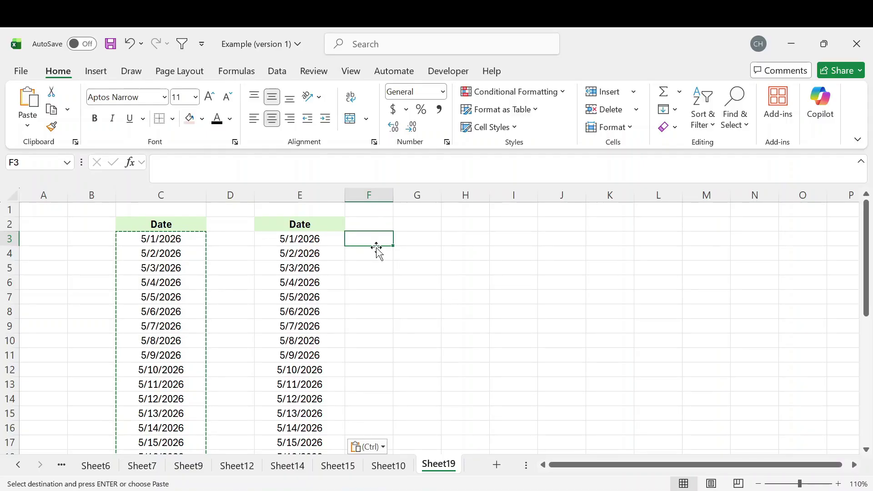
type("1")
key("Return")
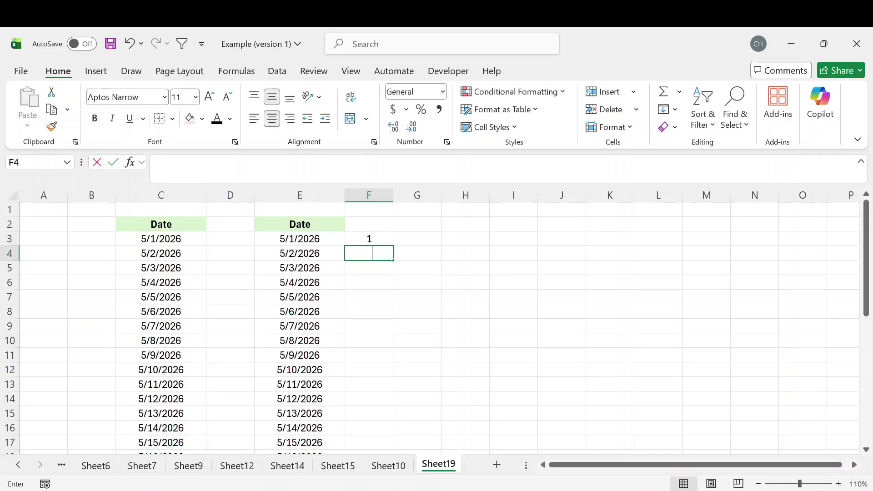
type("2")
key("Return")
left_click_drag(382, 237, 383, 254)
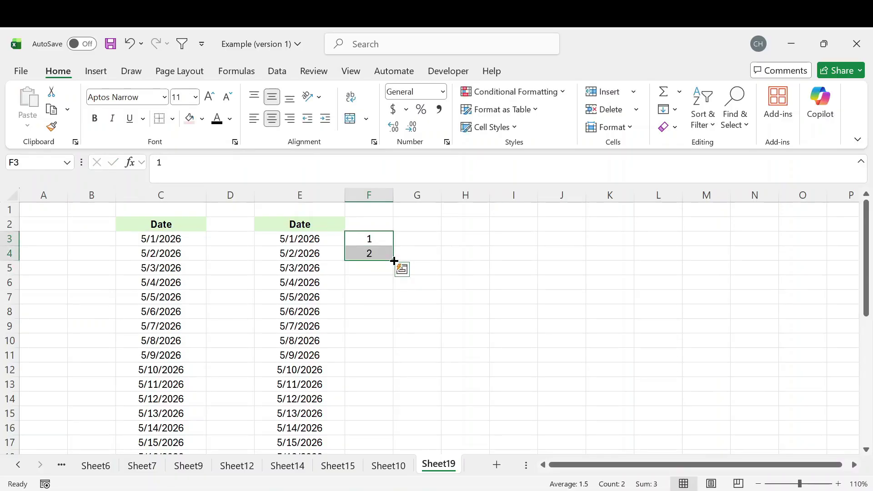
double_click(393, 261)
scroll(386, 293, "down", 5)
scroll(386, 292, "down", 2)
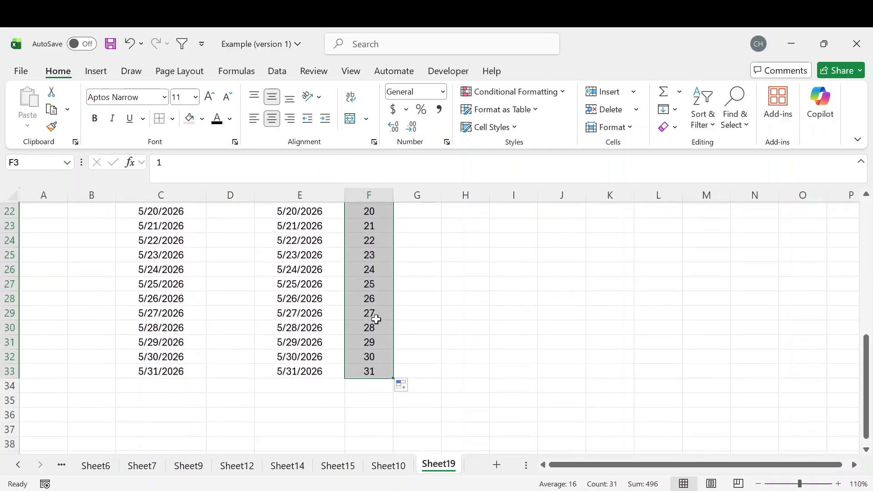
left_click(365, 371)
scroll(366, 371, "up", 6)
scroll(368, 372, "up", 1)
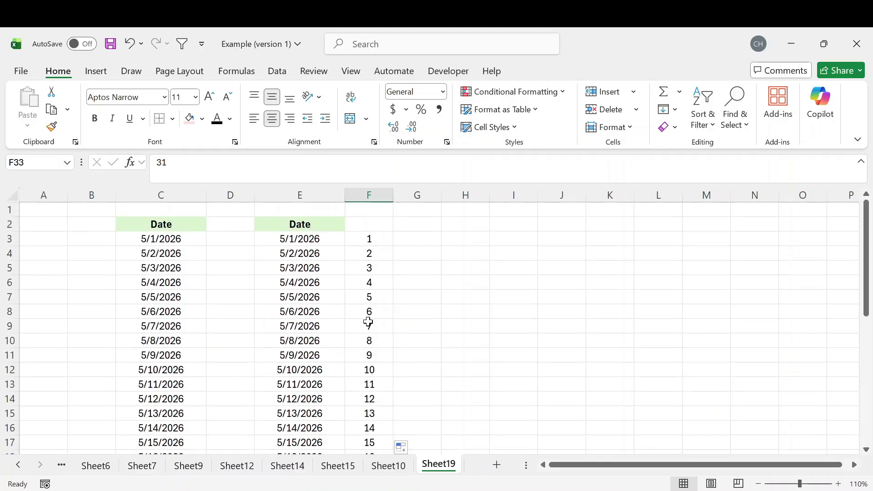
Add filters to the header cells E2:F2 and sort the list by column F from largest to smallest.
left_click_drag(320, 226, 353, 228)
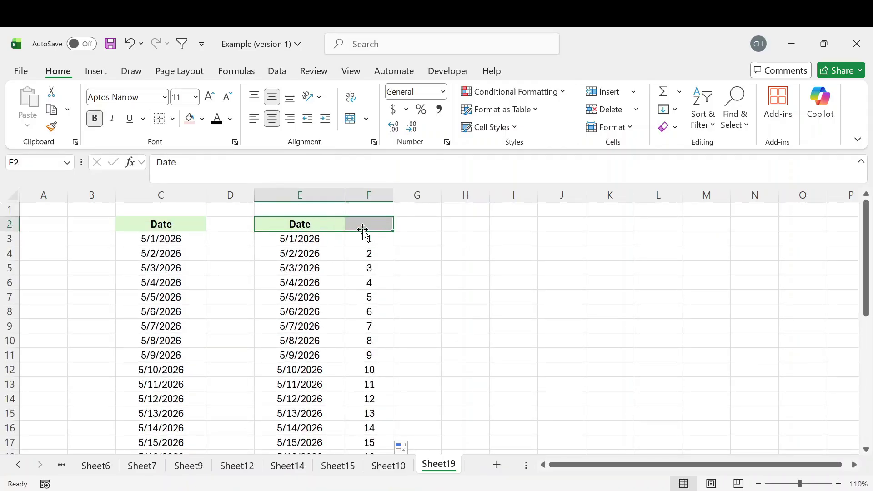
left_click(698, 124)
left_click(725, 204)
left_click(432, 240)
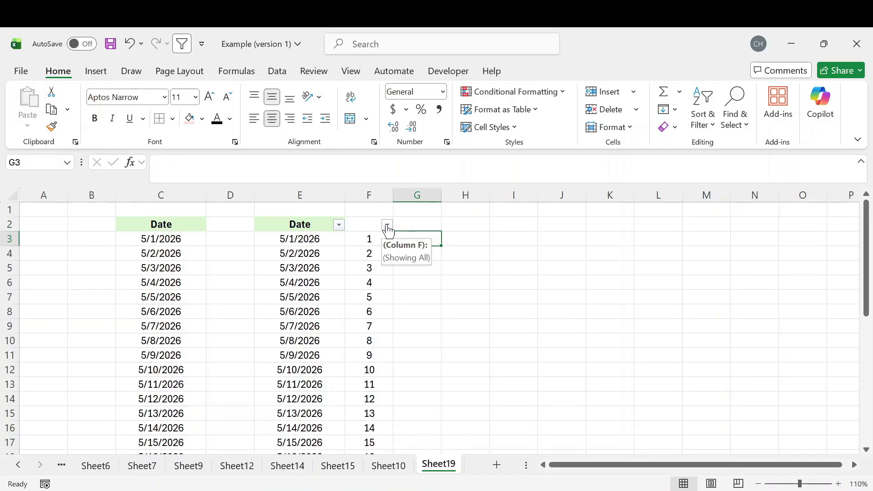
left_click(387, 226)
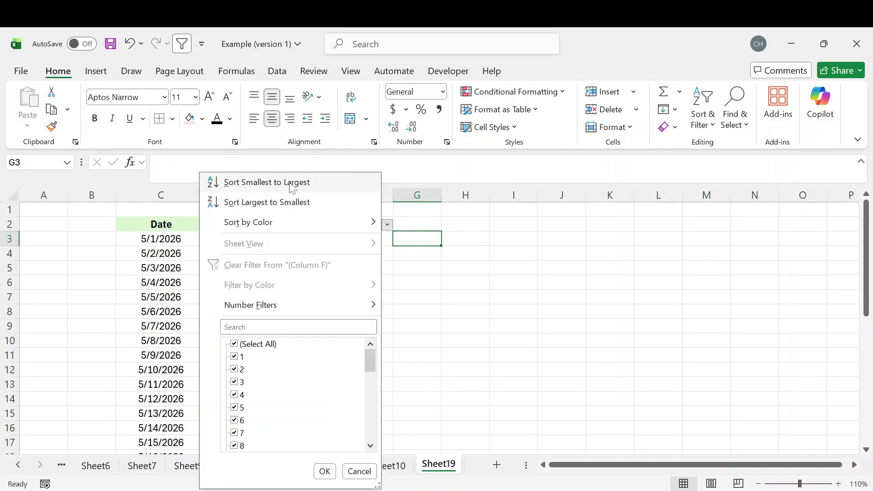
left_click(292, 202)
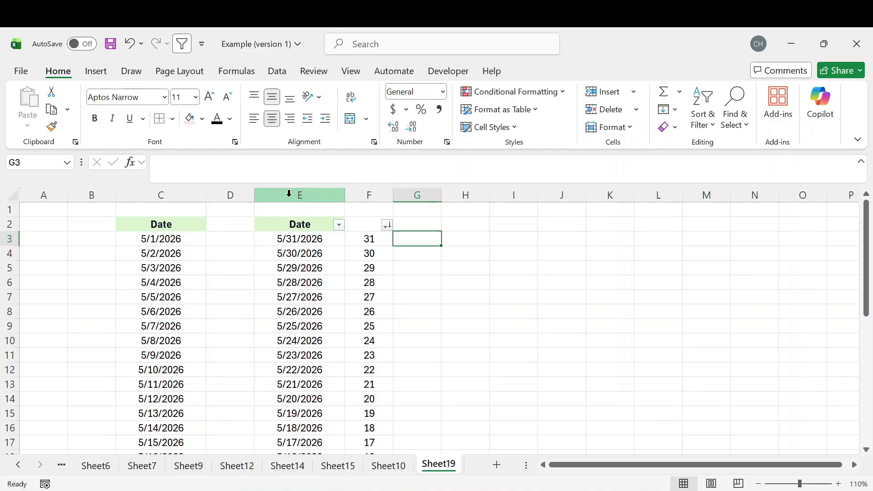
Remove the filter from the headers and clear the helper numbers in column F.
left_click(703, 116)
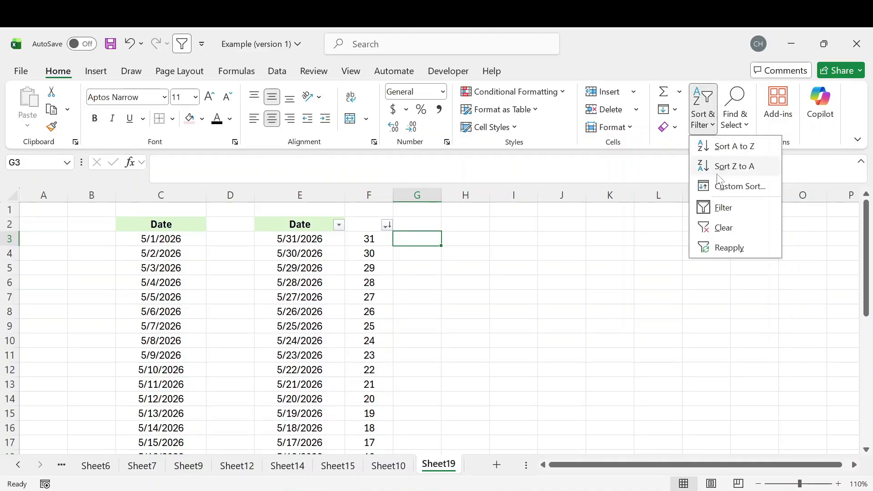
left_click(723, 208)
left_click(375, 195)
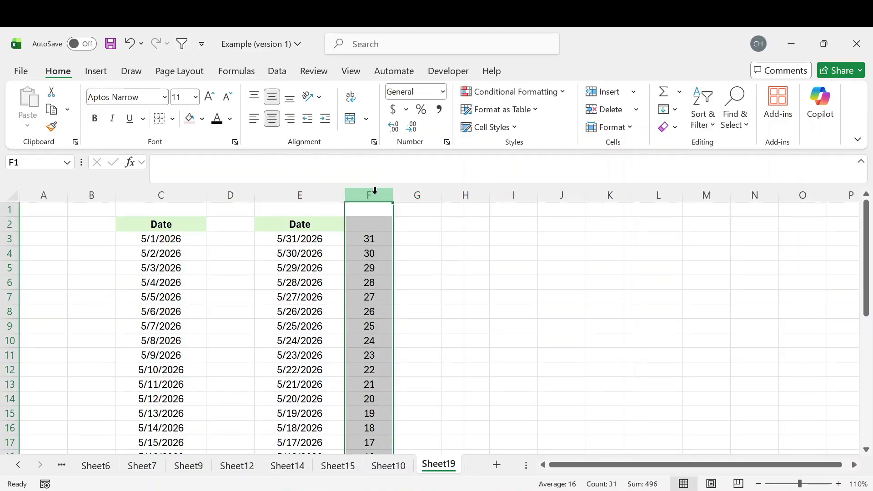
key("Delete")
left_click(367, 272)
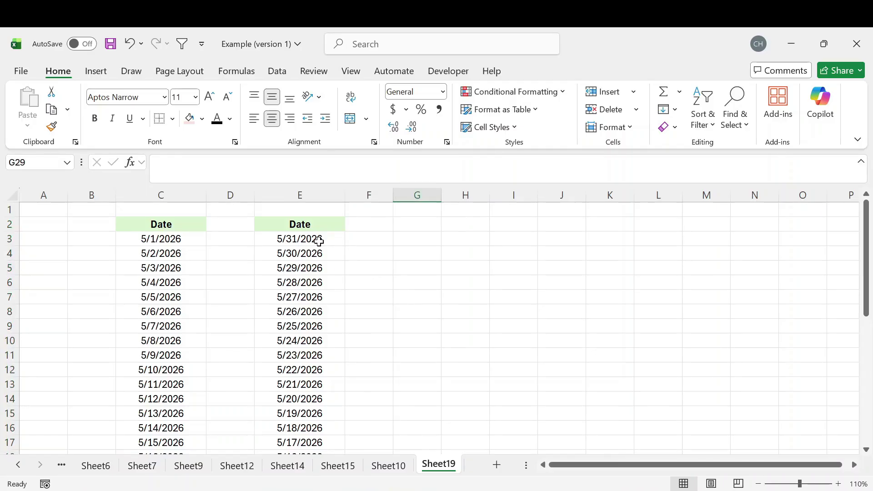
Check the reversed dates in column E down to row 33, and clear E3:E33.
left_click_drag(319, 242, 318, 341)
scroll(319, 341, "down", 3)
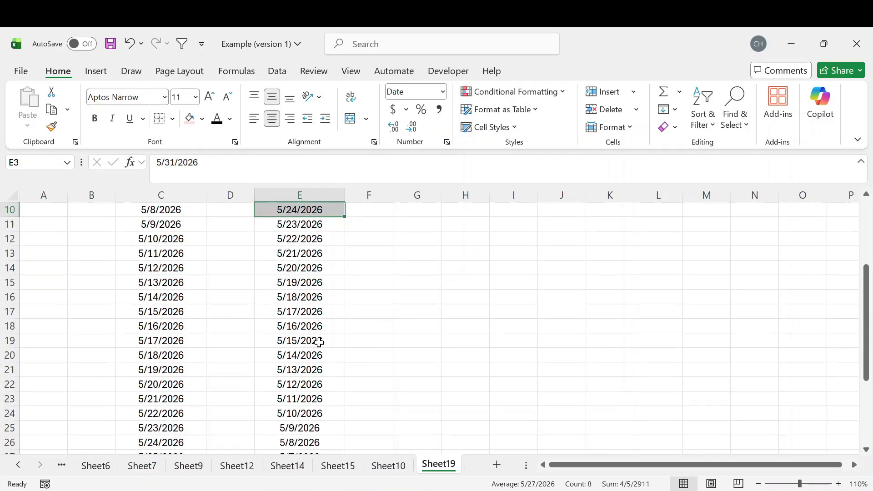
scroll(319, 342, "down", 4)
left_click(305, 371)
scroll(304, 370, "up", 1)
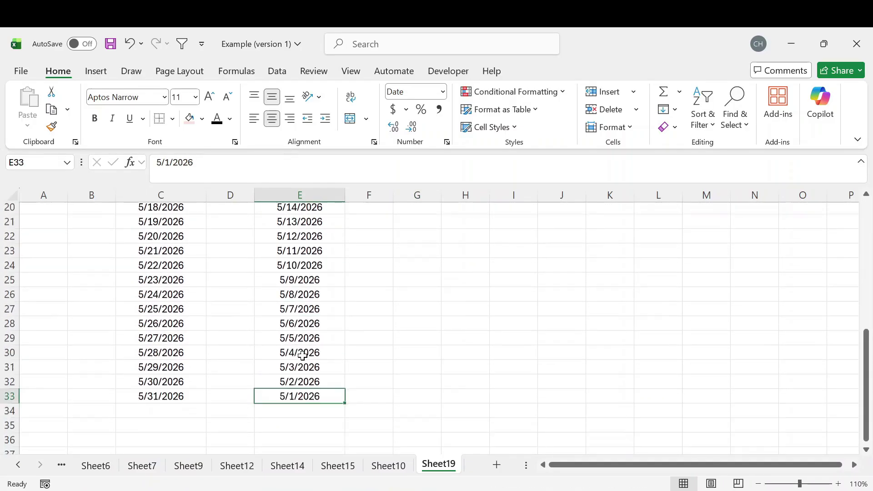
scroll(304, 240, "up", 5)
key("Delete")
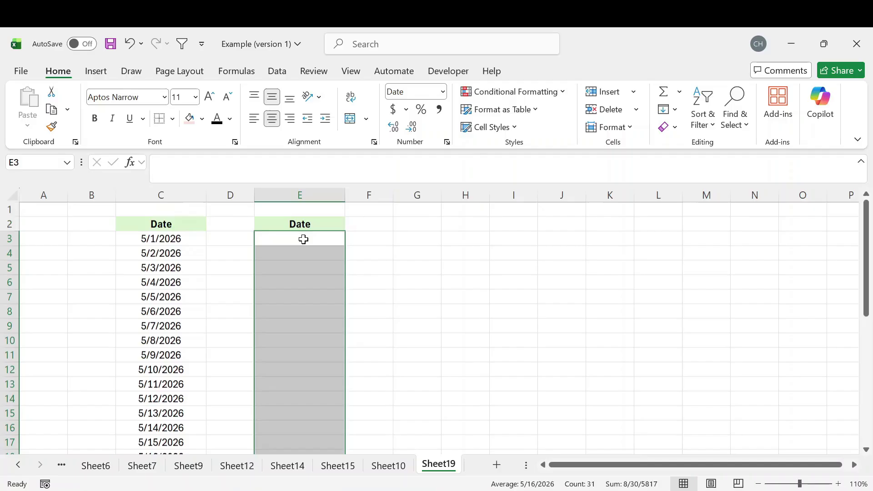
Start an INDEX formula in cell E3 with the dates C3:C33 locked as the absolute array $C$3:$C$33.
left_click(303, 240)
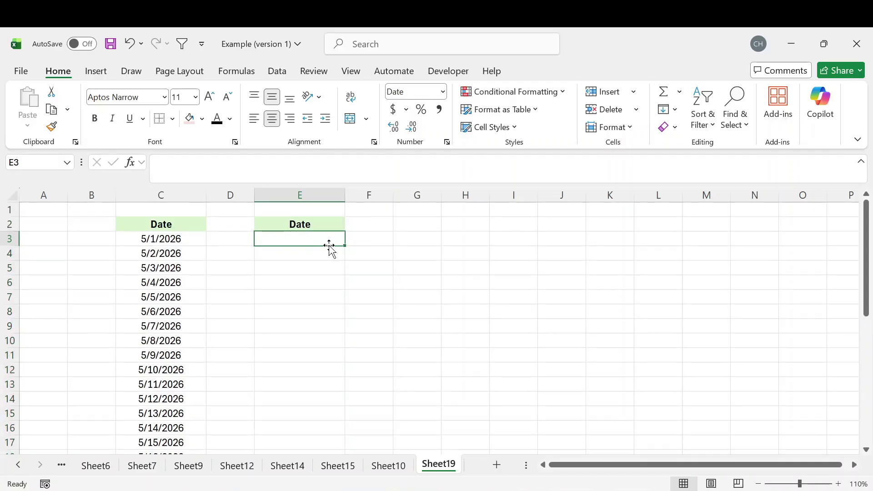
type("=")
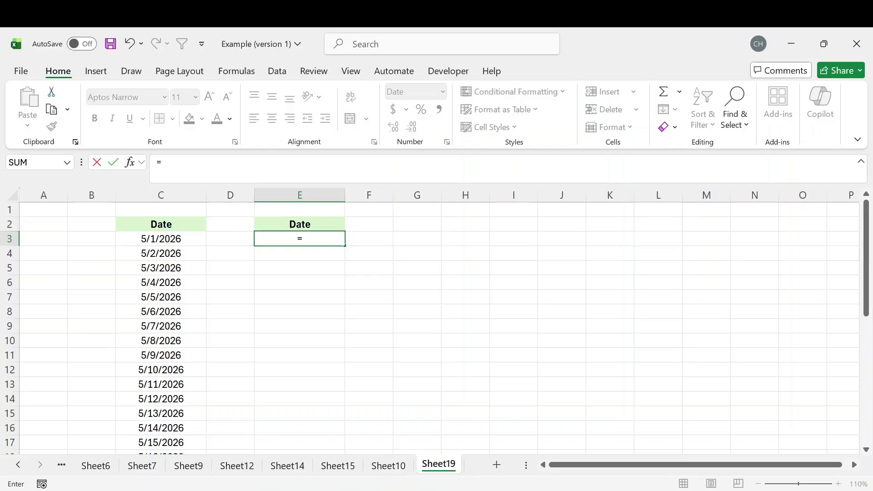
type("index")
key("Tab")
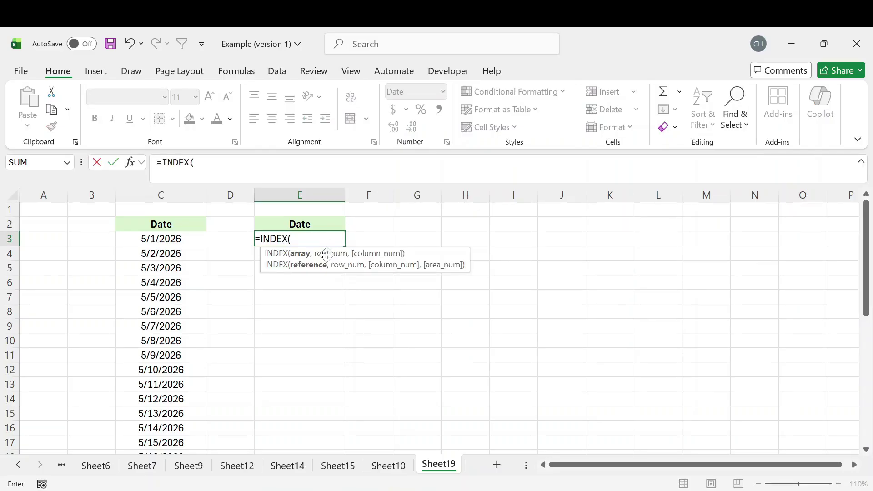
left_click(169, 237)
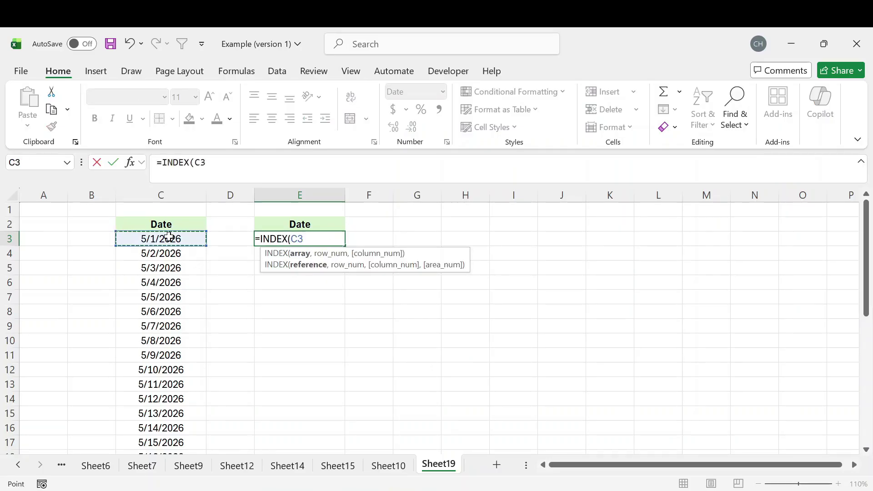
key("ctrl+shift+Down")
scroll(207, 343, "up", 5)
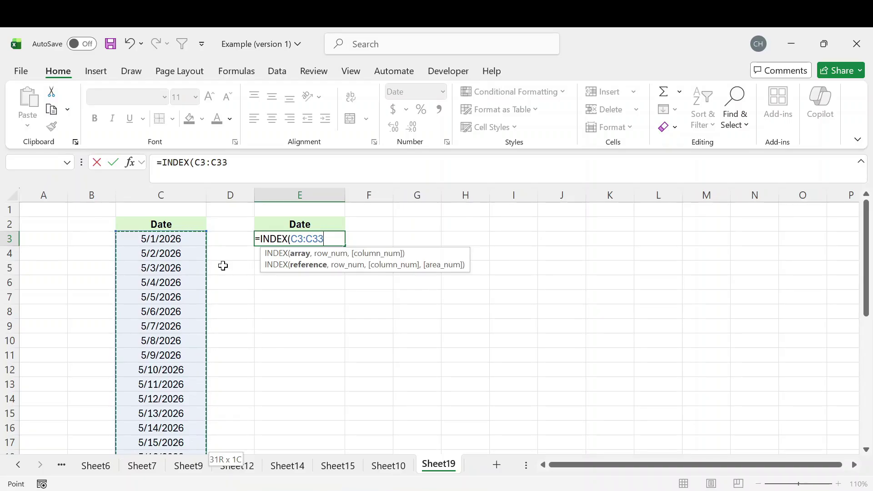
key("F4")
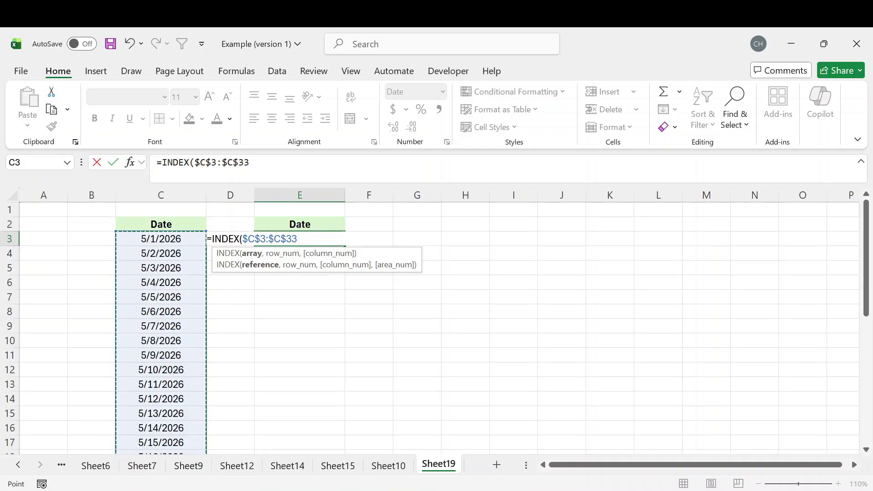
left_click(195, 162)
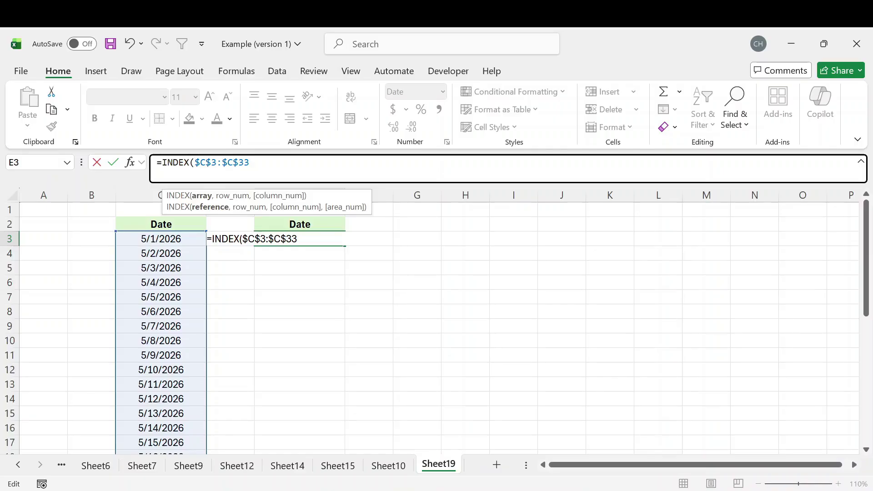
left_click_drag(250, 162, 200, 163)
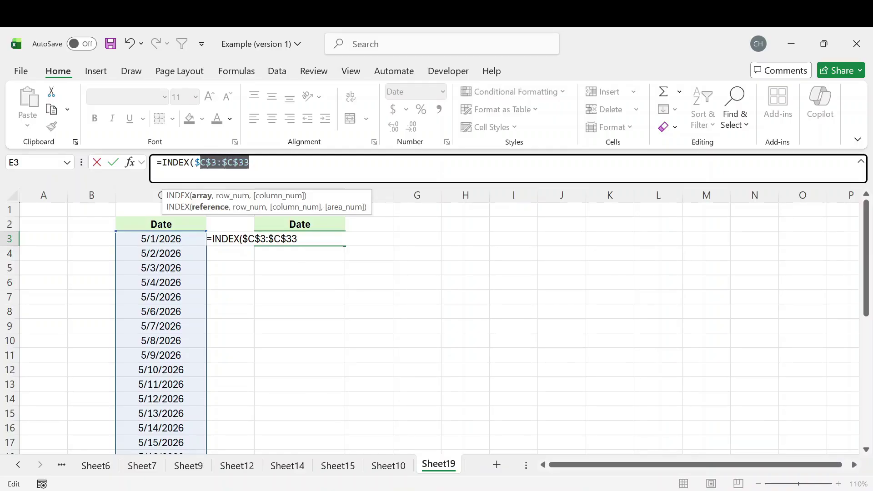
left_click(252, 162)
Add a ROWS function over C3:C33 as the row number argument of the INDEX formula.
type(",")
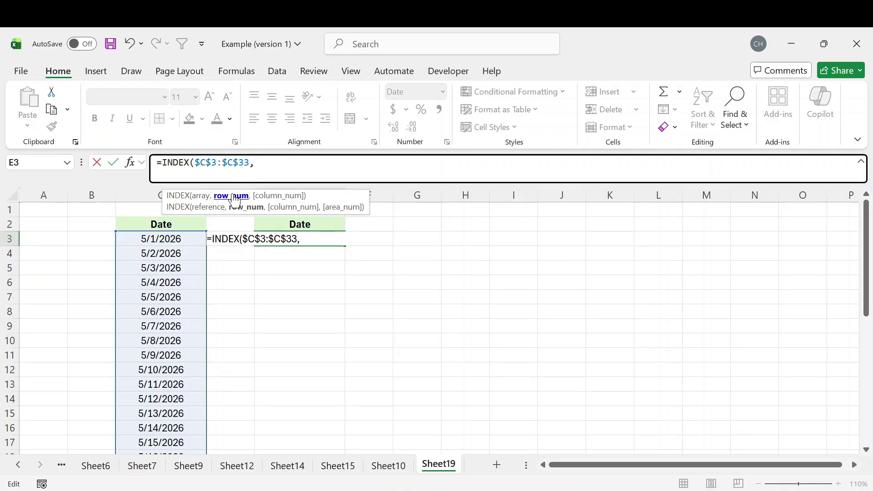
type("rows")
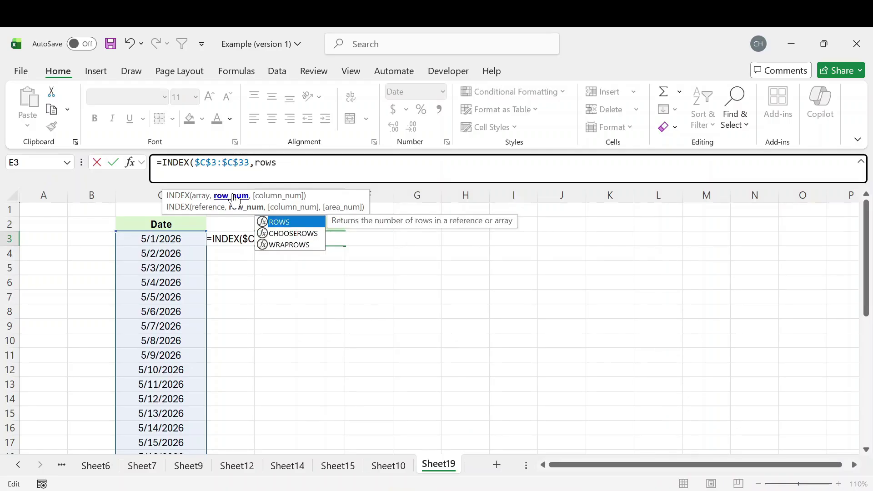
key("Tab")
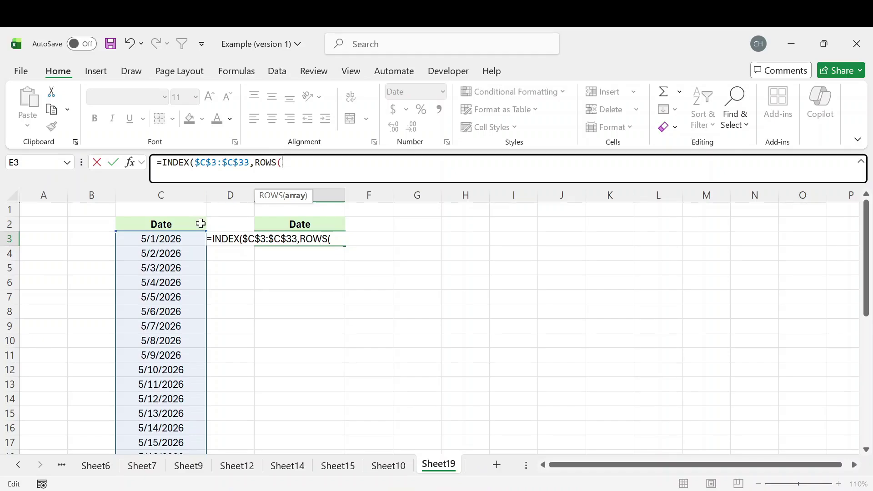
left_click(184, 238)
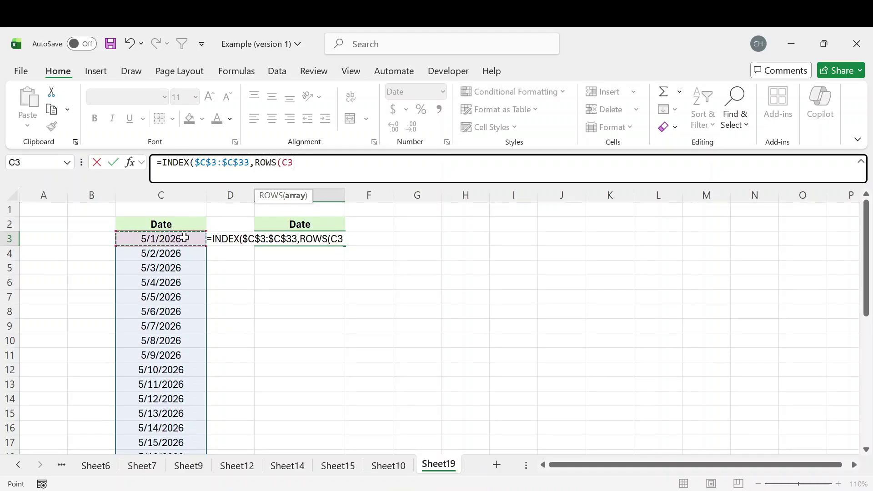
key("ctrl+shift+Down")
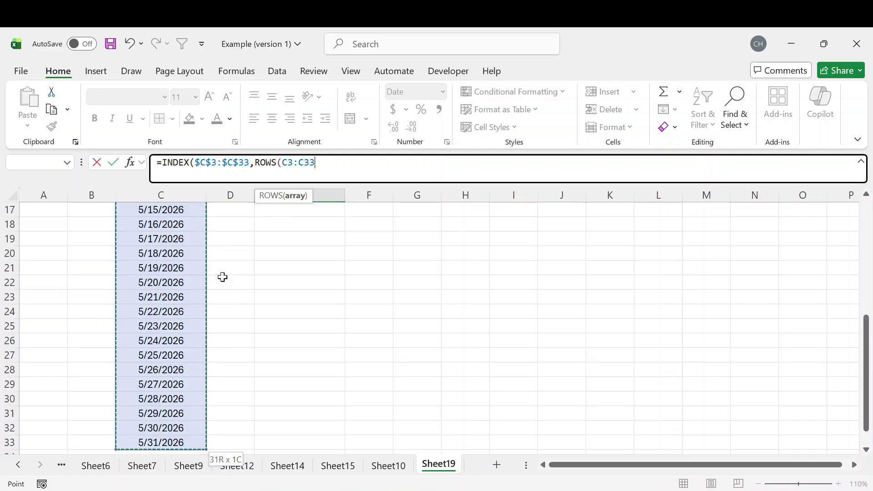
scroll(238, 308, "up", 5)
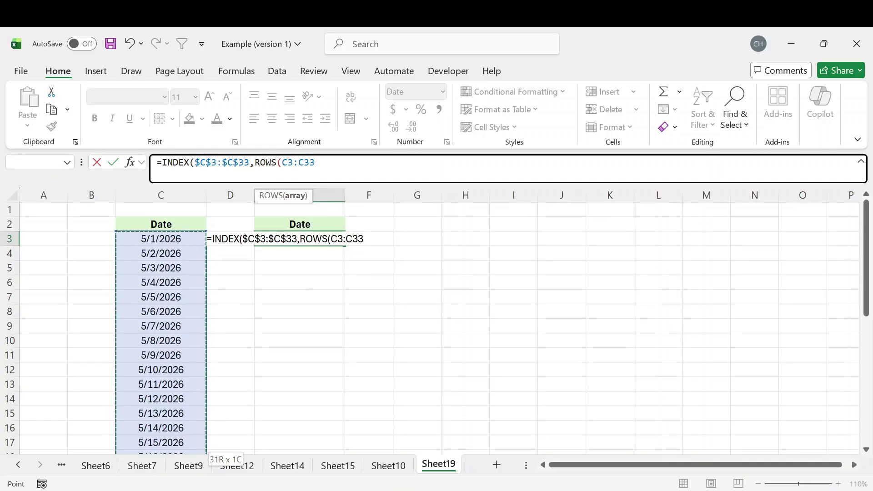
Make only the end reference in ROWS absolute as $C$33, and complete the formula as =INDEX($C$3:$C$33,ROWS(C3:$C$33)).
left_click(299, 163)
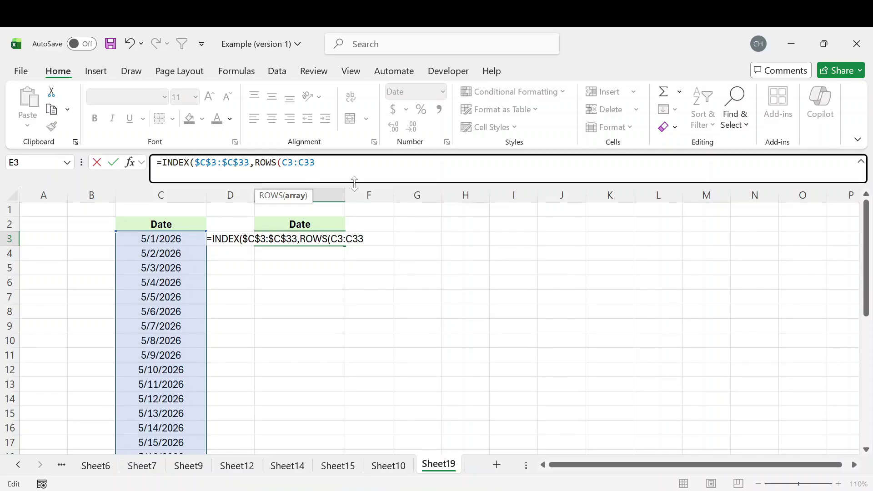
key("F4")
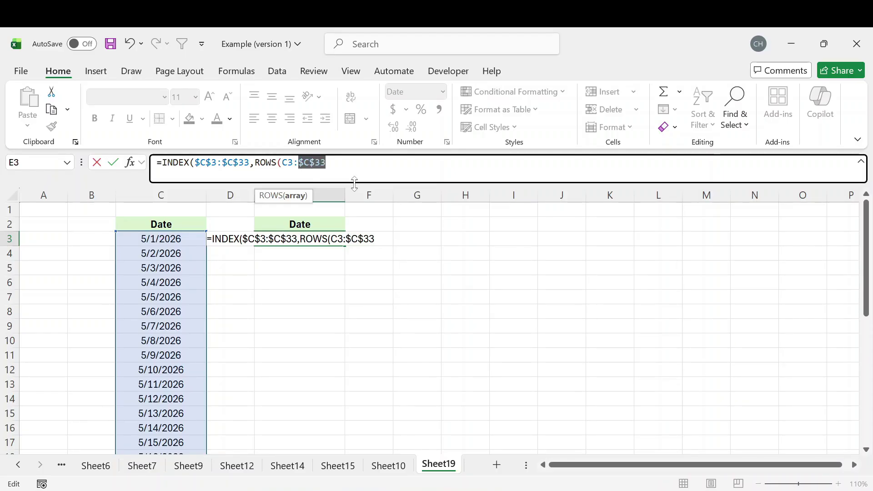
left_click(329, 163)
double_click(304, 163)
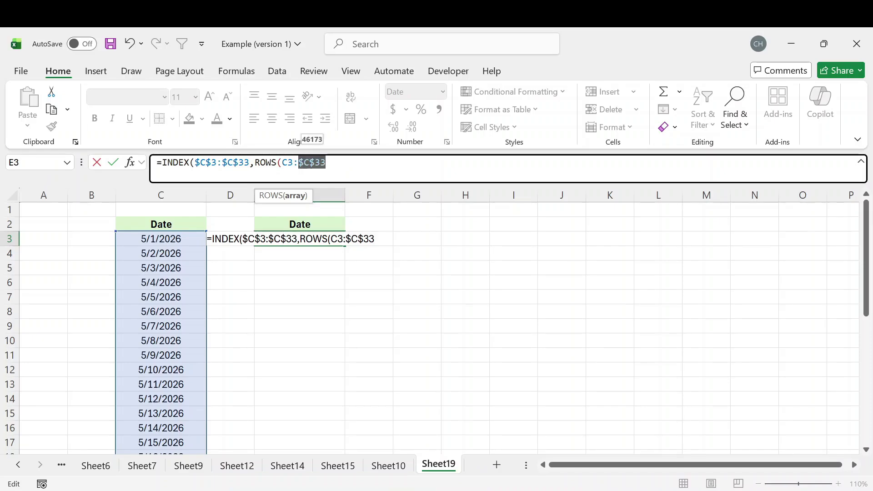
left_click(325, 163)
type("))")
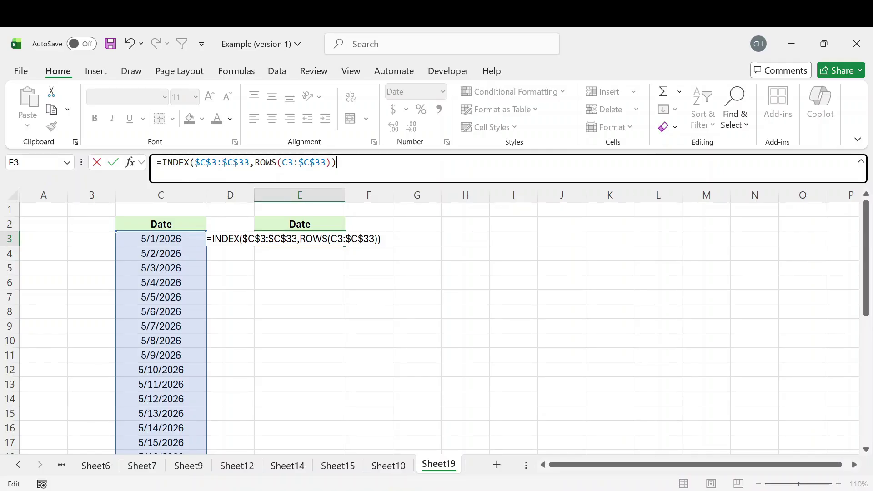
key("Return")
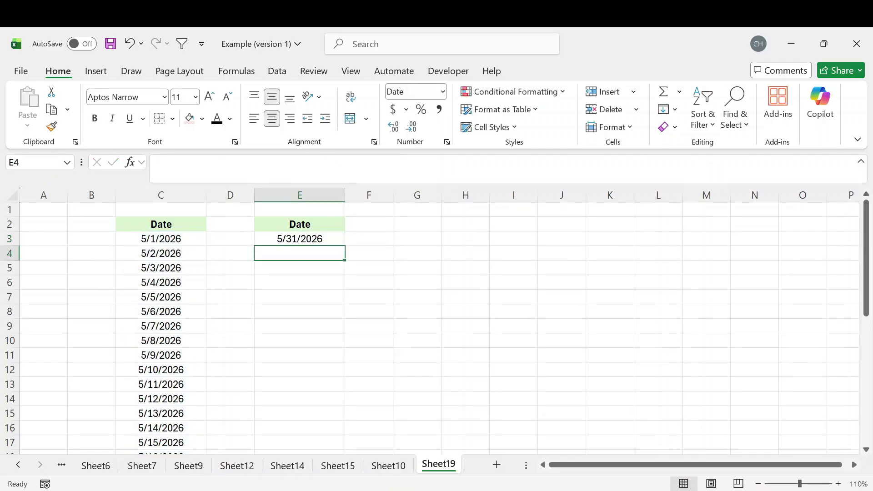
Fill the INDEX formula from E3 down to E33 and check the last cell's formula and the dates in column E.
left_click(298, 238)
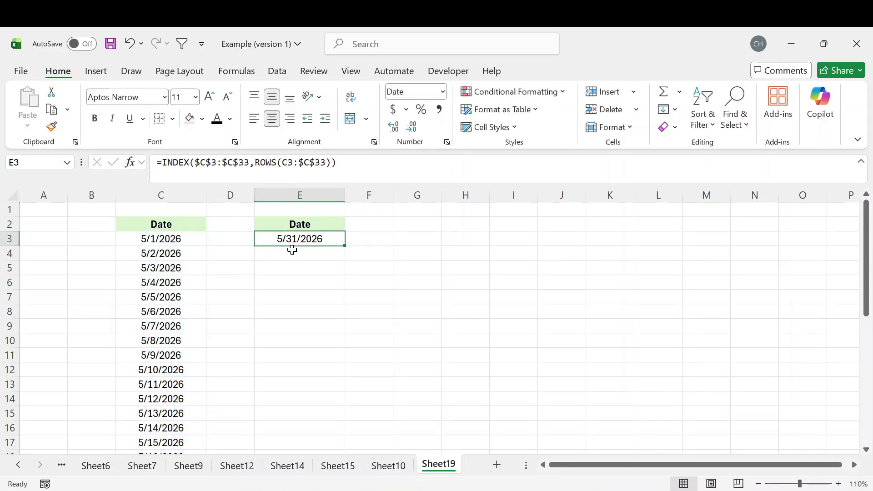
left_click_drag(347, 246, 313, 423)
left_click_drag(339, 212, 314, 418)
left_click(312, 415)
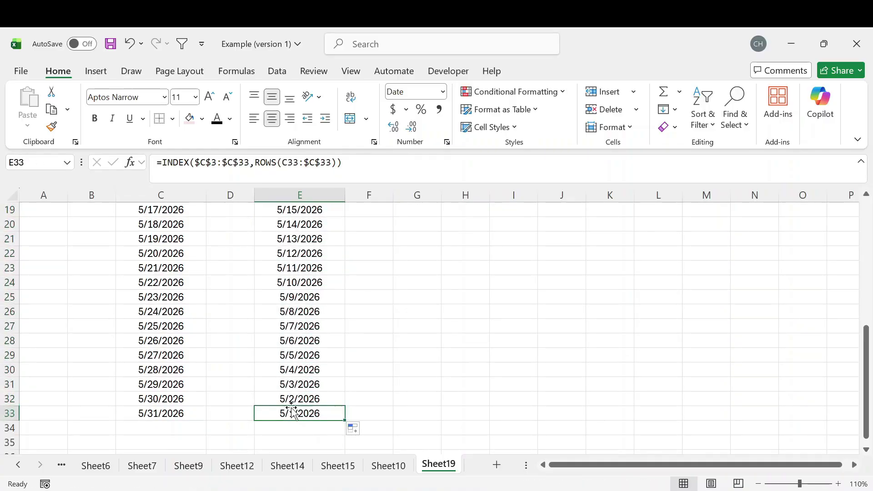
scroll(314, 400, "up", 6)
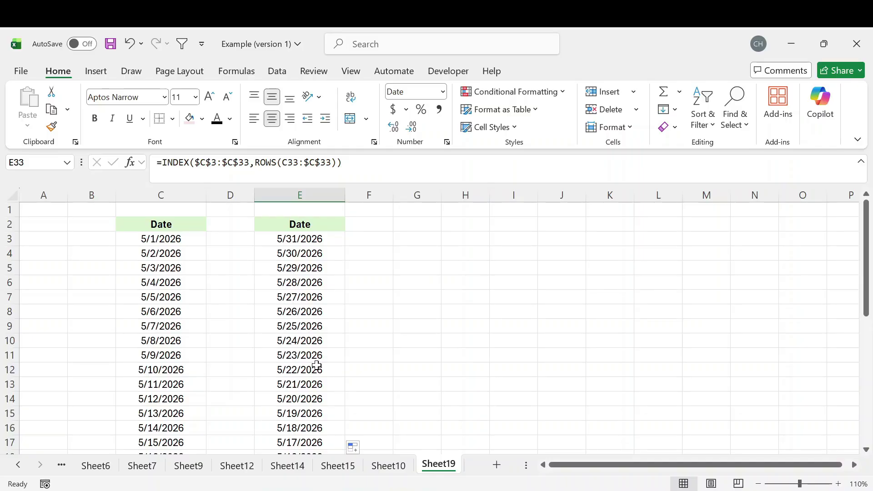